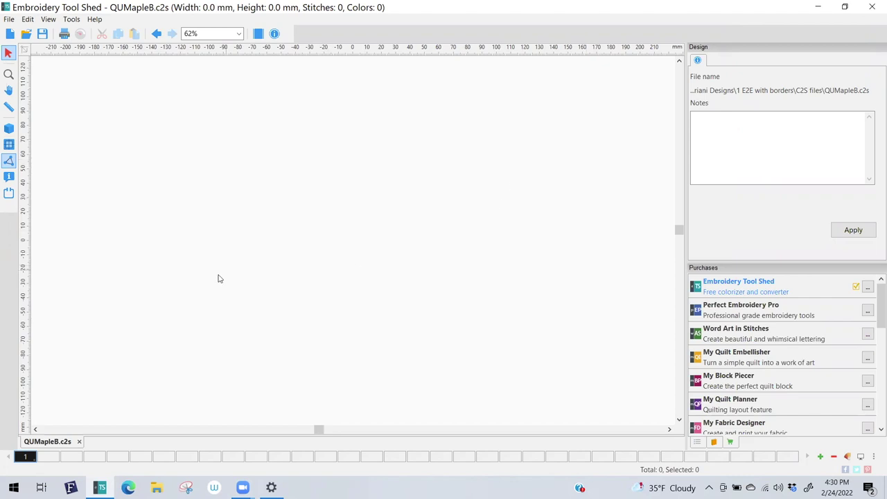
Close the QUMapleB.c2s design without saving its changes and show the Sequence list instead of the purchases.
left_click(79, 442)
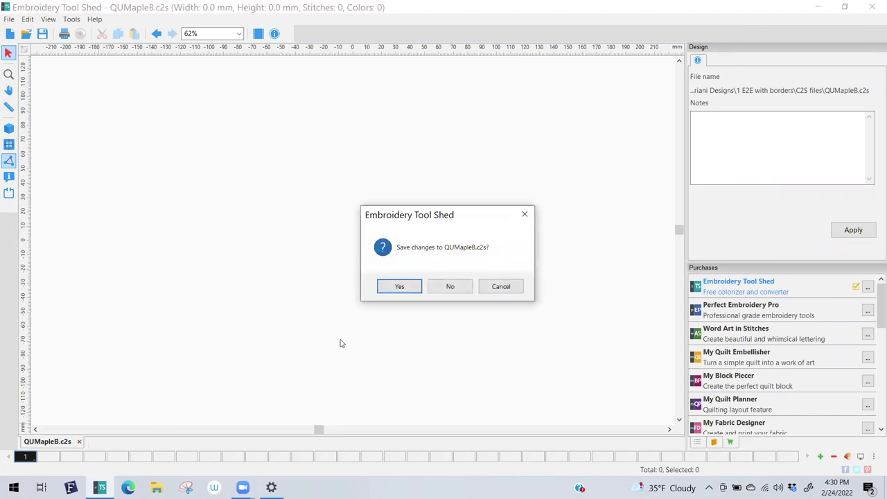
left_click(450, 286)
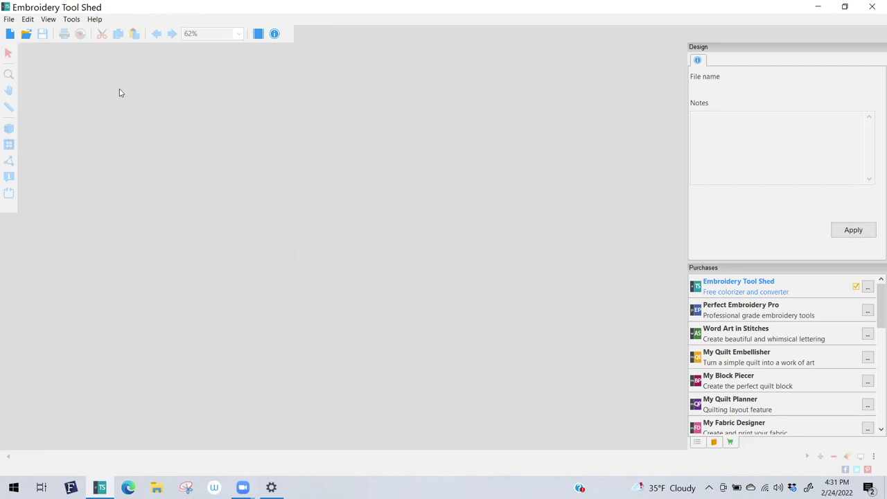
left_click(715, 447)
left_click(702, 447)
left_click(702, 447)
left_click(702, 447)
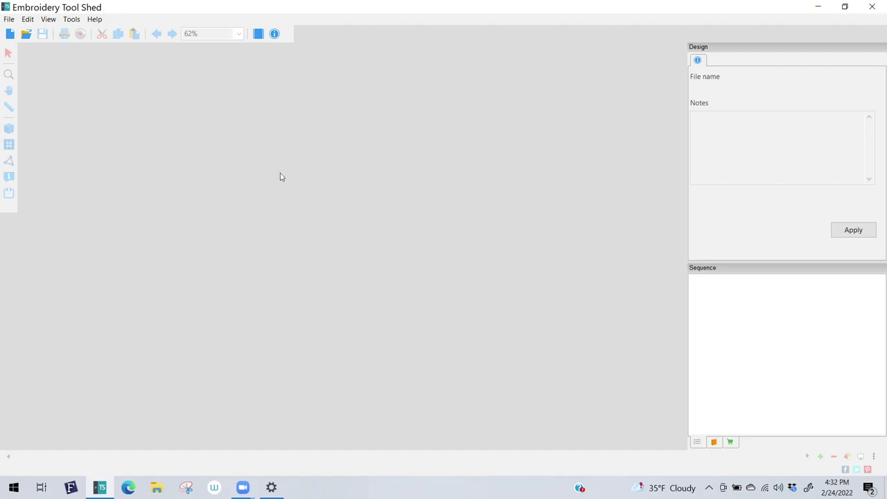
Open the QUMapleA.c2s and QUMapleB.c2s designs together from the Desktop.
left_click(9, 20)
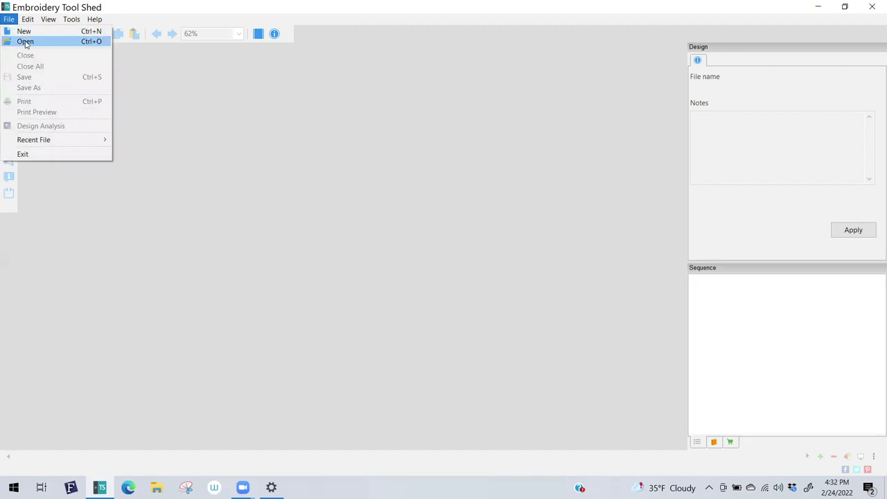
left_click(25, 42)
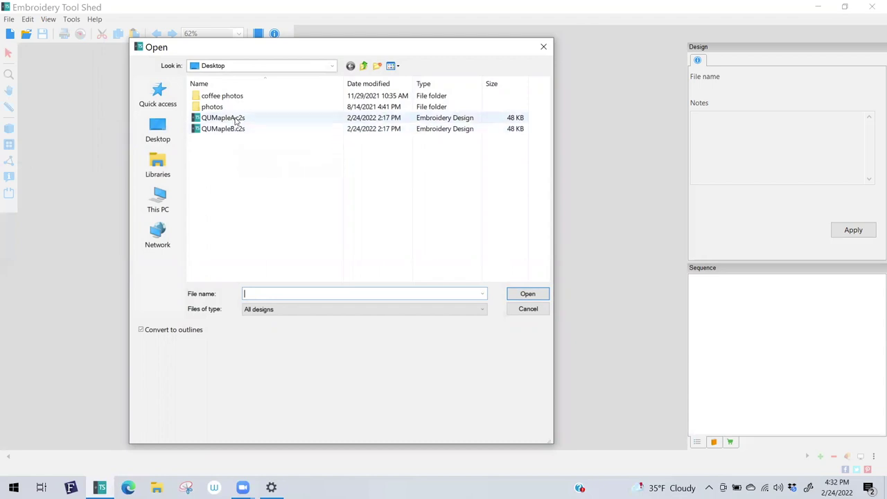
left_click(236, 121)
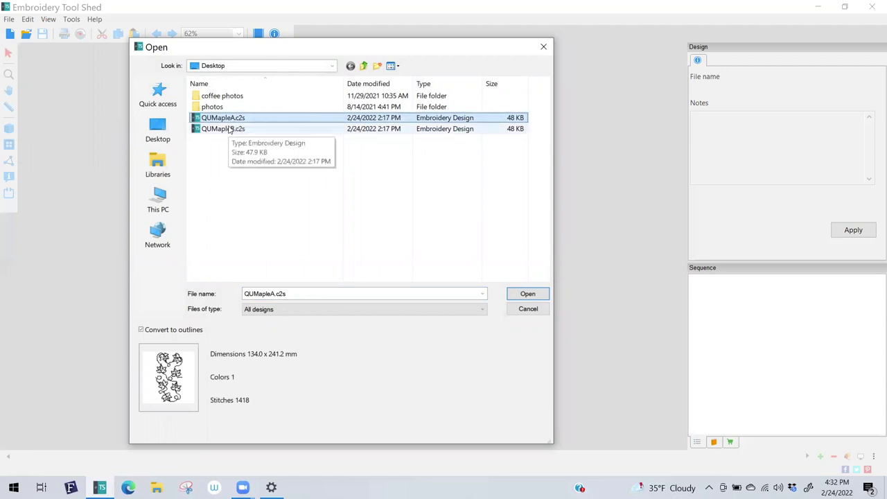
left_click(229, 129, "ctrl")
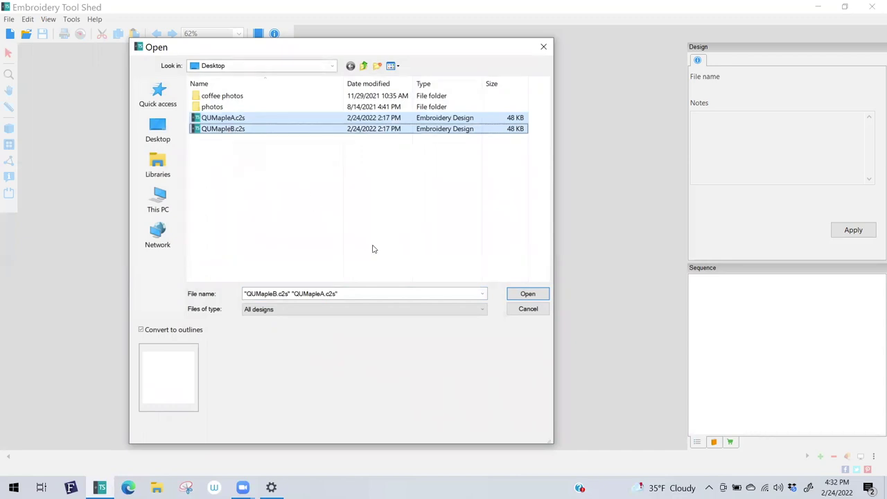
left_click(528, 296)
left_click(529, 298)
left_click(528, 297)
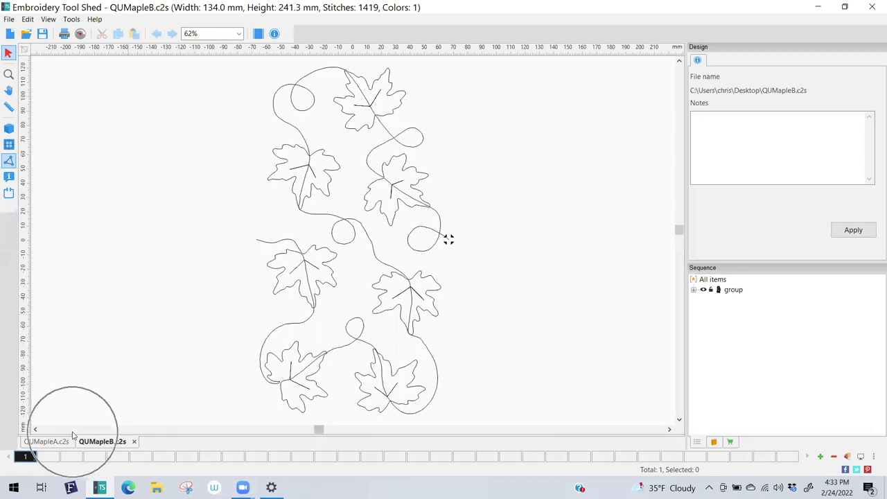
Switch to the QUMapleA.c2s design.
left_click(51, 444)
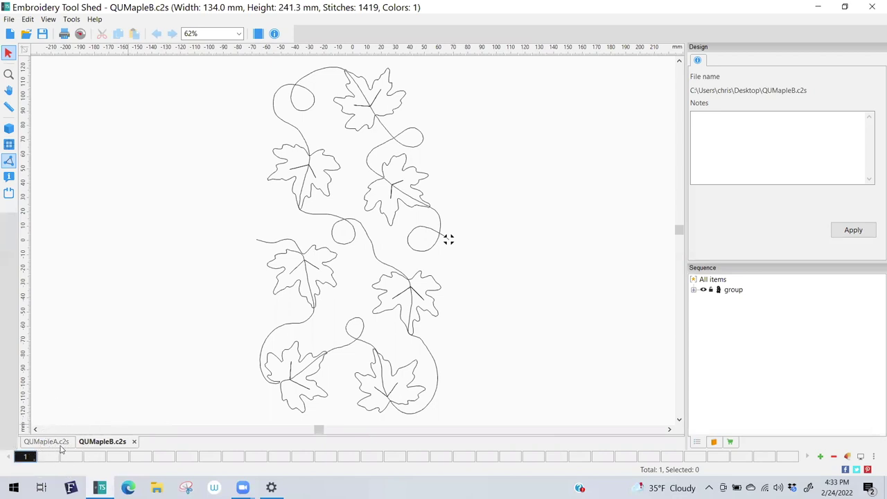
left_click(109, 448)
left_click(64, 446)
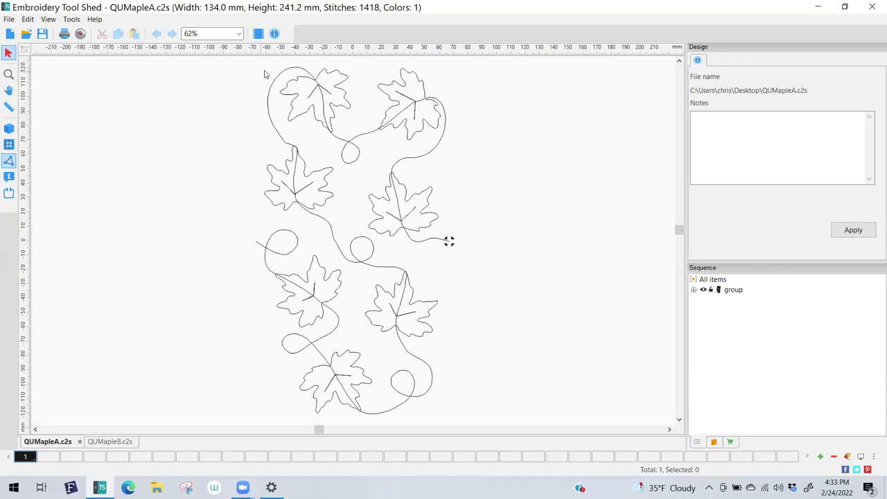
Change the ruler units from metric to inches.
left_click(373, 56)
left_click(480, 58)
left_click(25, 243)
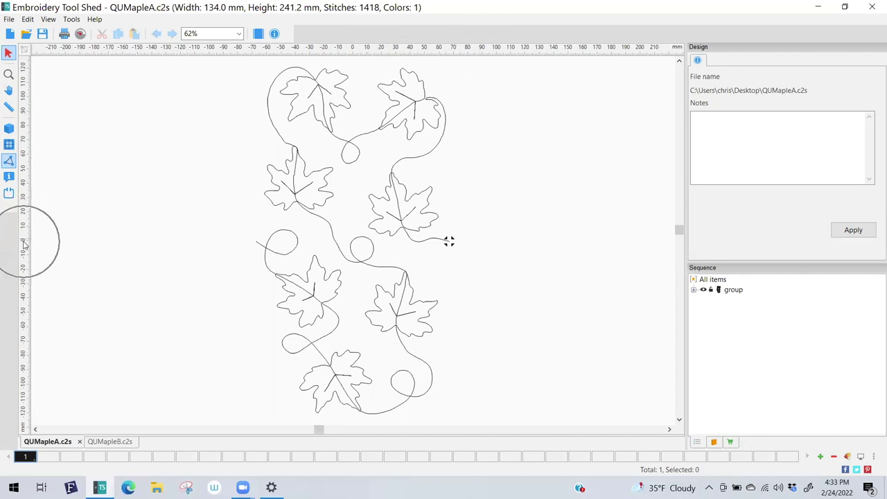
left_click(26, 245)
left_click(482, 50)
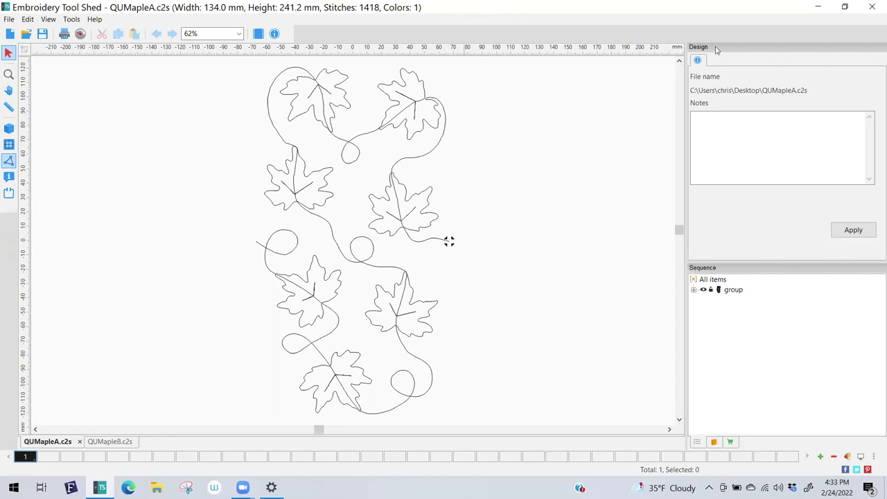
left_click(677, 58)
right_click(581, 53)
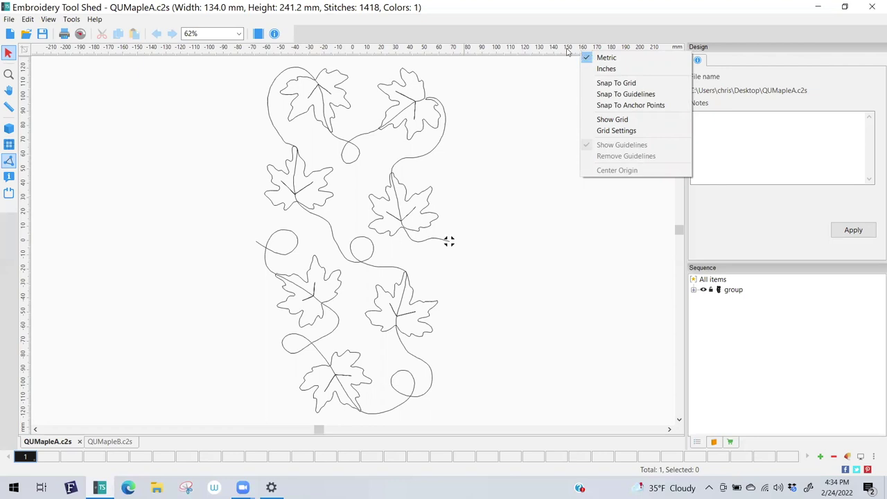
left_click(605, 72)
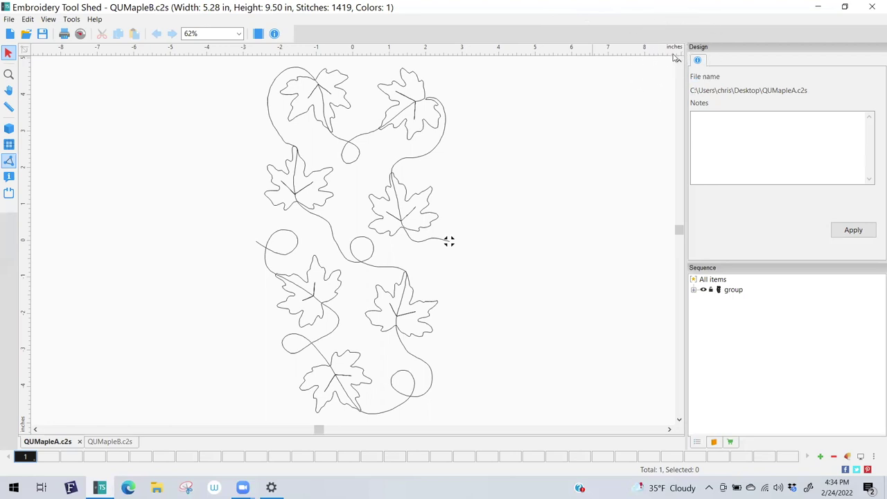
right_click(548, 53)
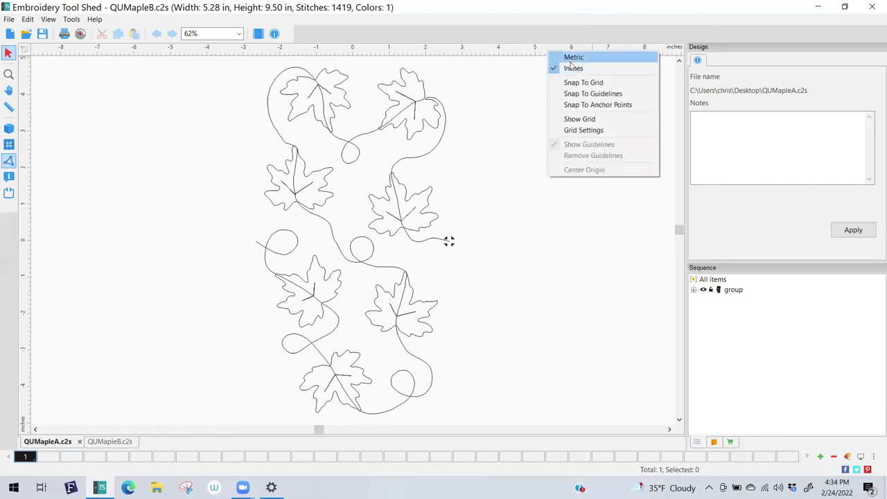
left_click(528, 74)
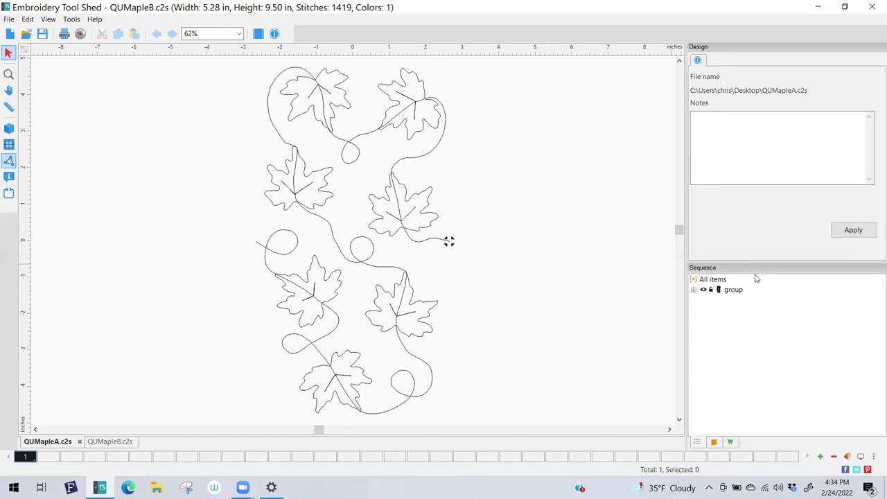
Expand the group in the design's sequence and check which stitching its thread color entry covers.
left_click(758, 308)
left_click(758, 308)
left_click(707, 294)
left_click(694, 291)
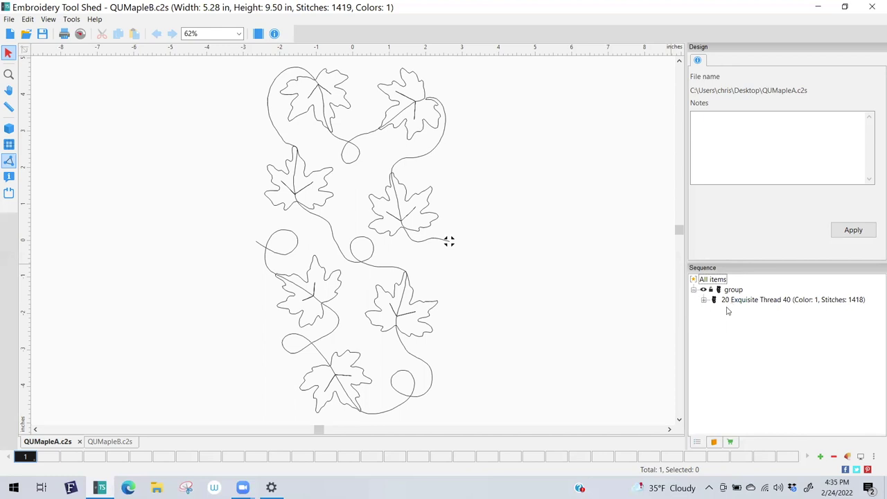
left_click(769, 301)
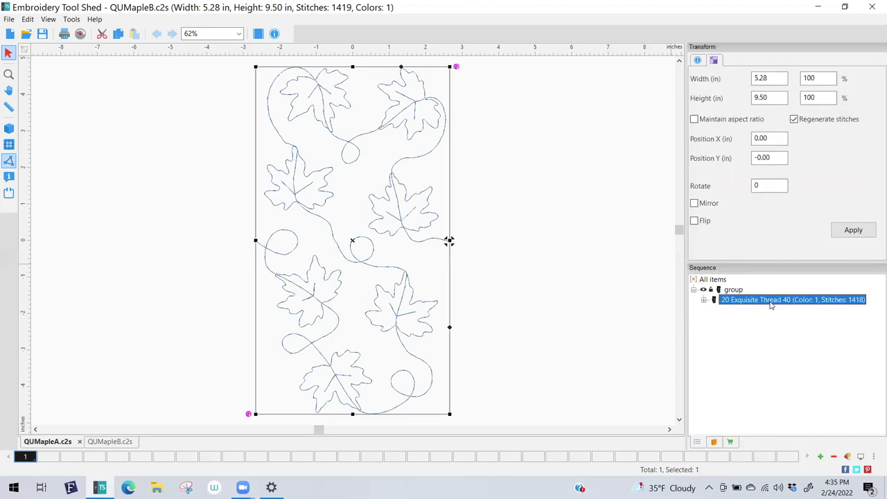
left_click(754, 316)
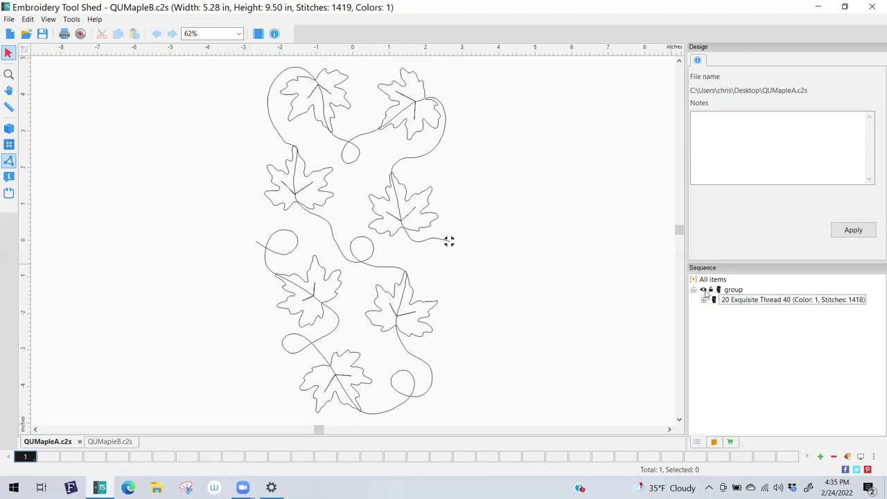
Hide and show the group again, and select its Exquisite Thread 40 entry in the sequence.
left_click(703, 291)
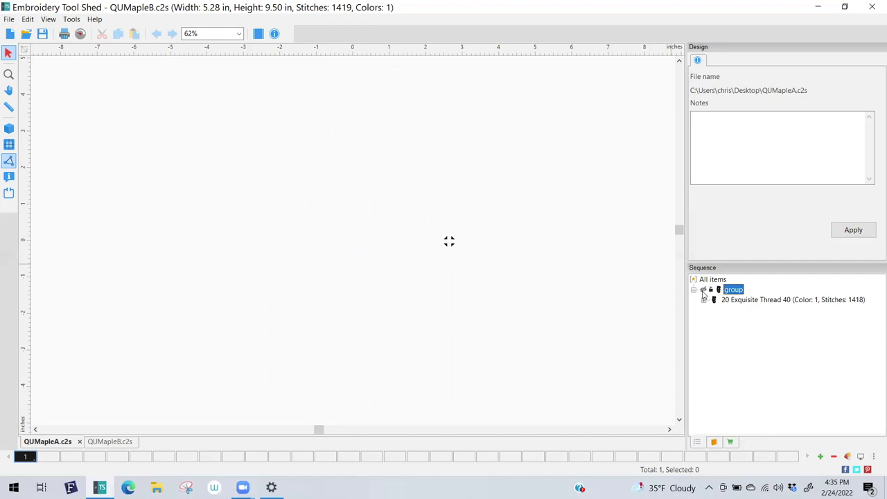
left_click(704, 290)
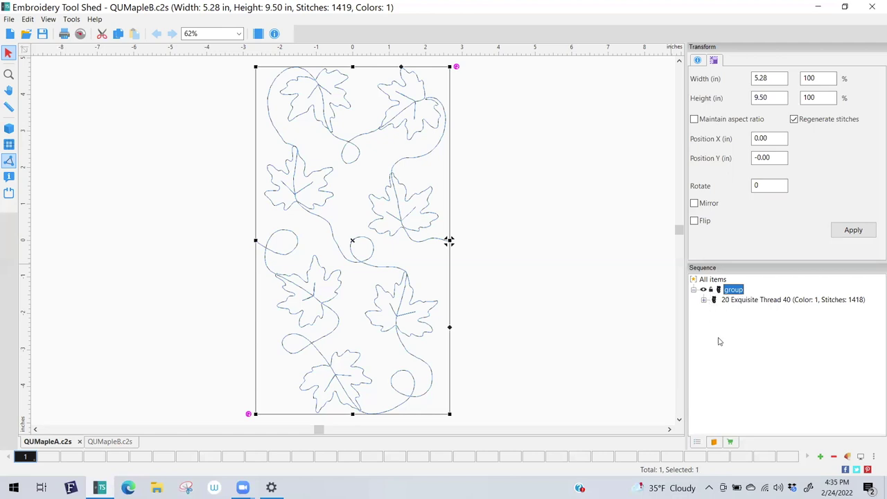
left_click(734, 302)
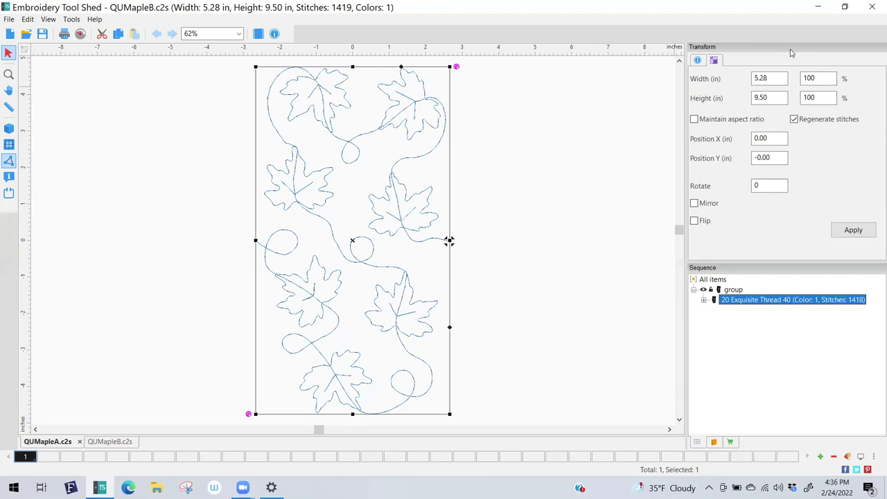
Turn on Maintain aspect ratio for the selected design, apply it, and turn the option off again.
left_click(695, 119)
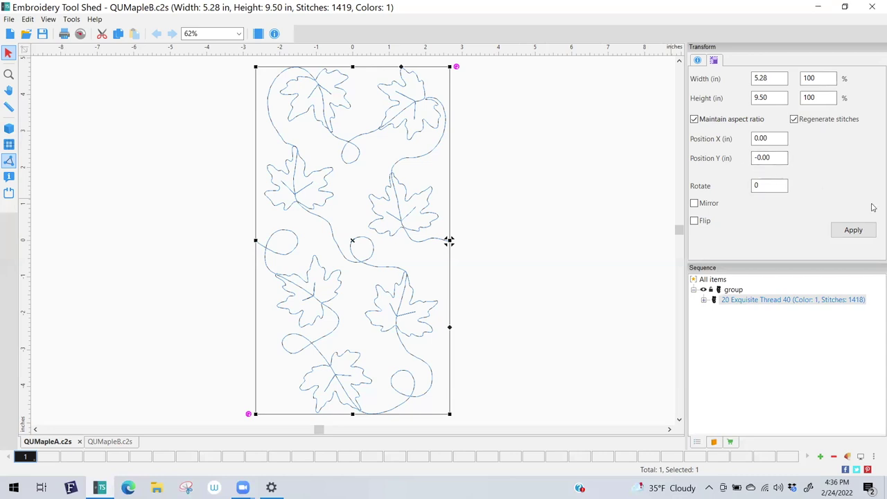
left_click(847, 232)
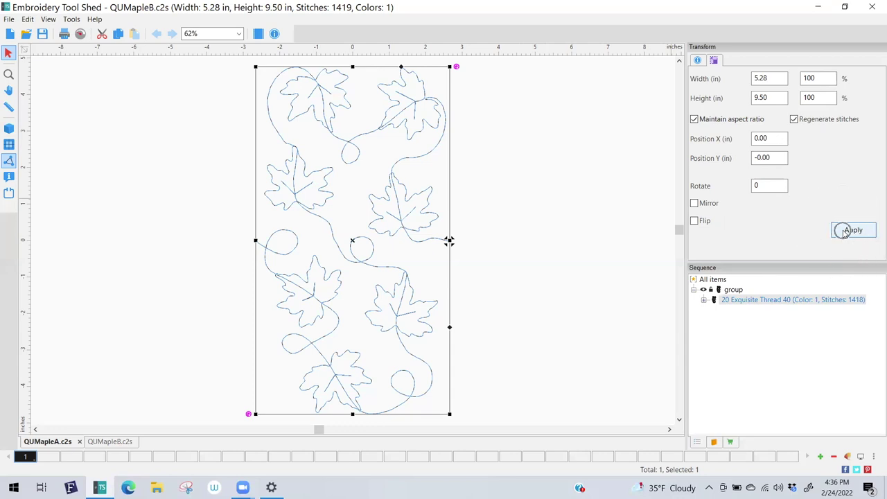
left_click(845, 234)
left_click(845, 233)
left_click(845, 234)
left_click(859, 231)
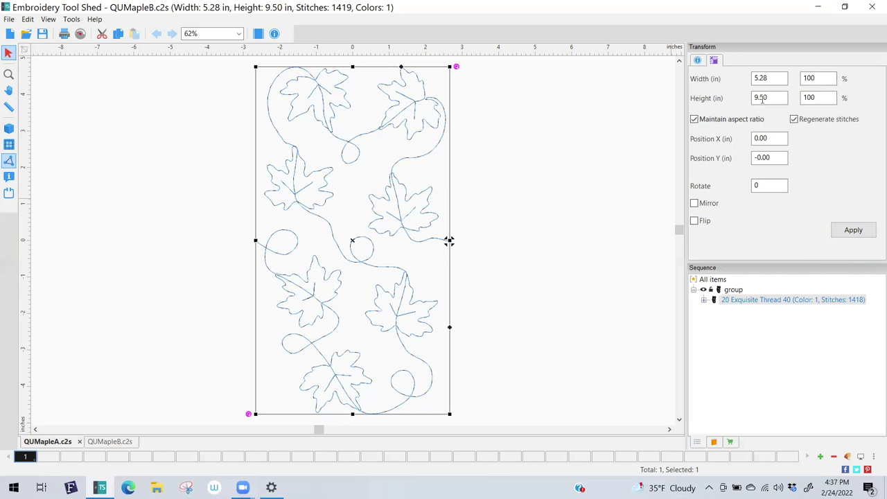
left_click(769, 98)
left_click(696, 123)
left_click(702, 125)
left_click(695, 120)
left_click(695, 121)
left_click(694, 120)
left_click(695, 121)
Set the width of the selected QUMapleA design to 5.31 in and apply the change.
left_click(770, 78)
left_click_drag(761, 79, 771, 77)
type("31")
left_click(775, 78)
left_click(852, 233)
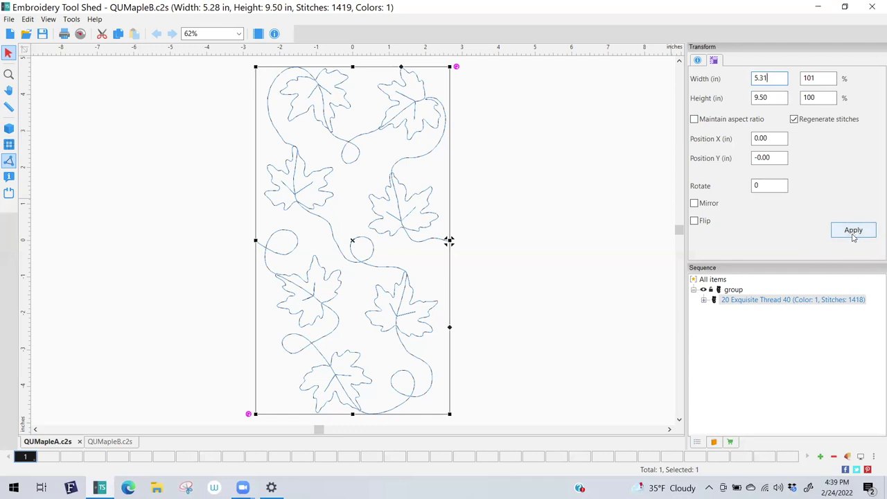
left_click(851, 235)
left_click(851, 236)
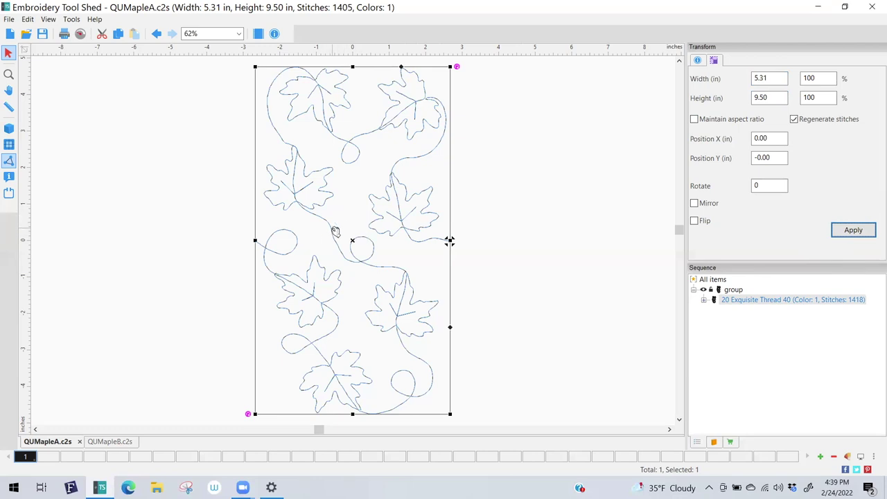
Save the resized design to the Desktop as QUMapleA.pes in Baby Lock/Brother/Bernina (PES v9) format and deselect it.
left_click(50, 445)
left_click(15, 19)
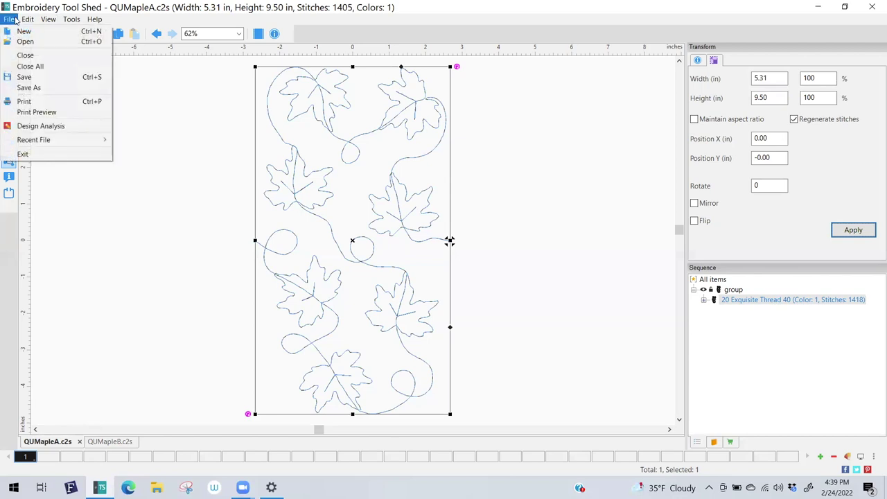
left_click(28, 88)
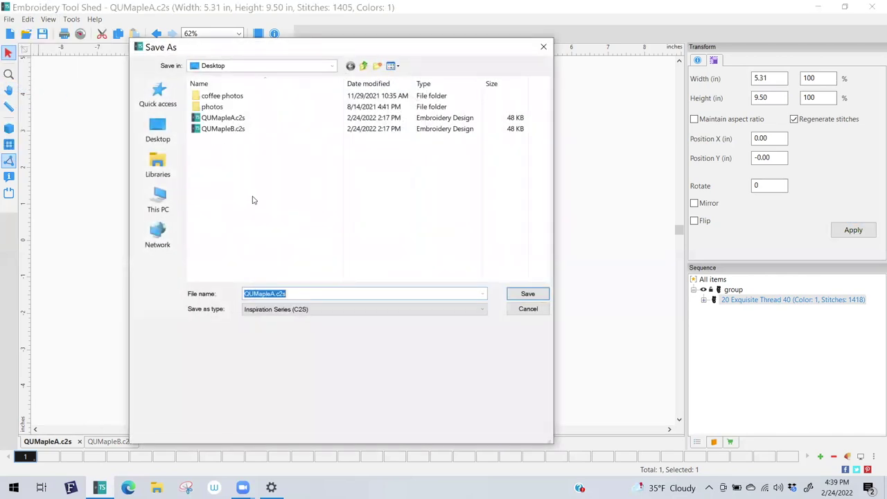
left_click(176, 146)
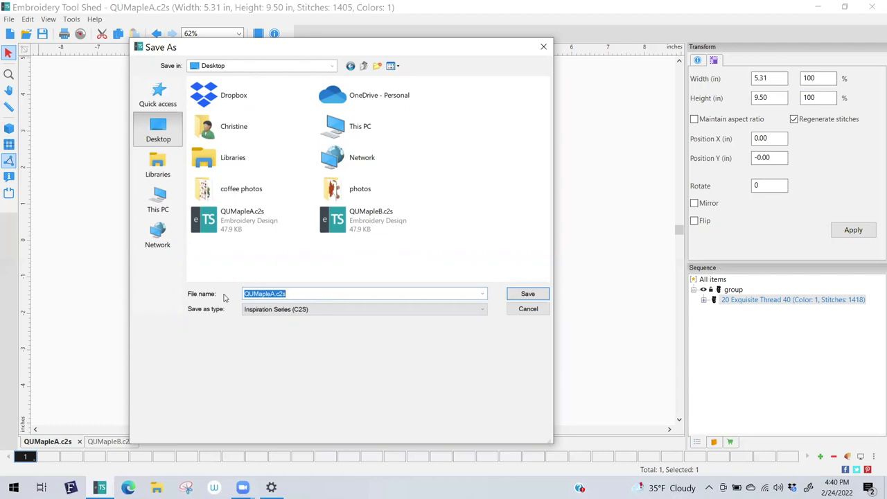
left_click(287, 319)
left_click(334, 309)
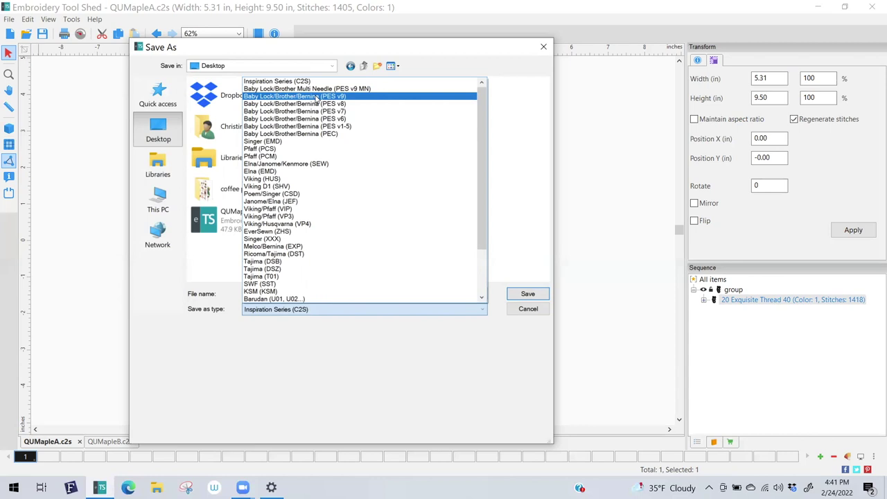
left_click(322, 99)
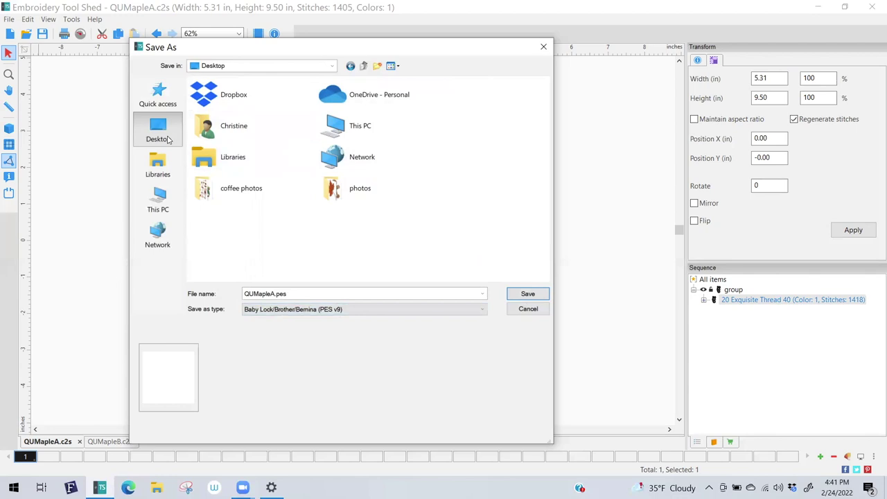
left_click(540, 296)
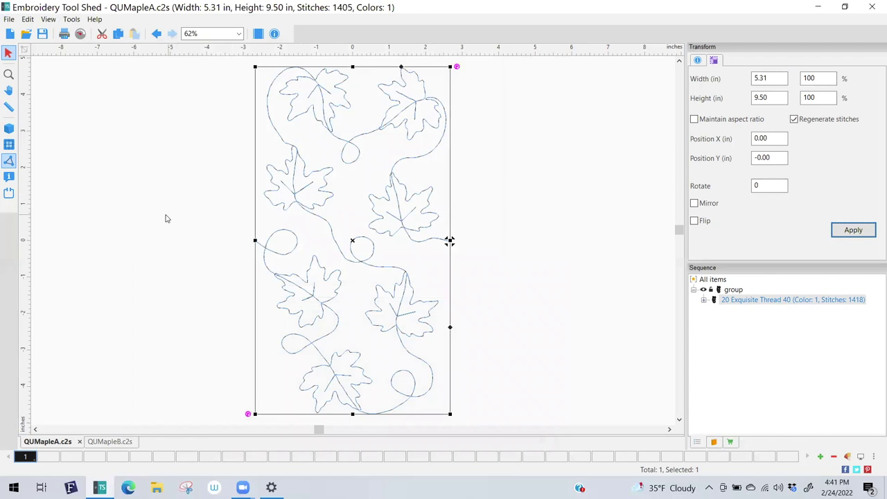
left_click(170, 239)
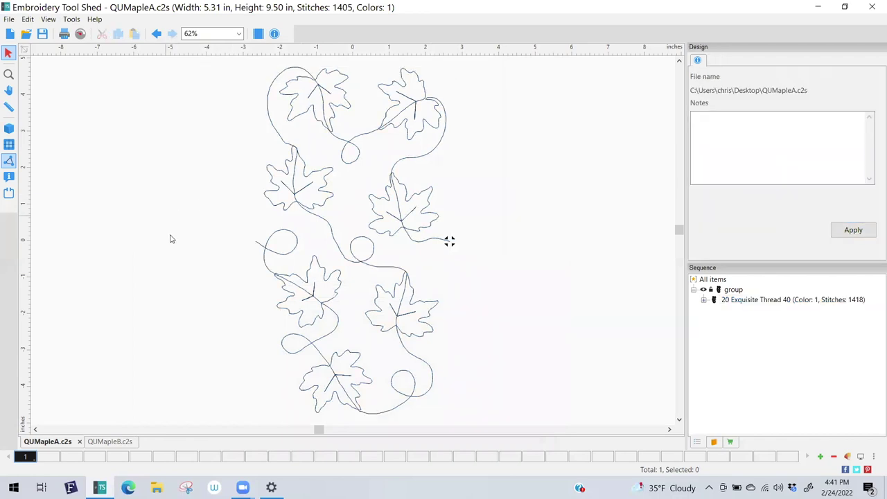
Set the width of the QUMapleB design to 5.31 in, apply the change, and switch its rulers to inches.
left_click(110, 441)
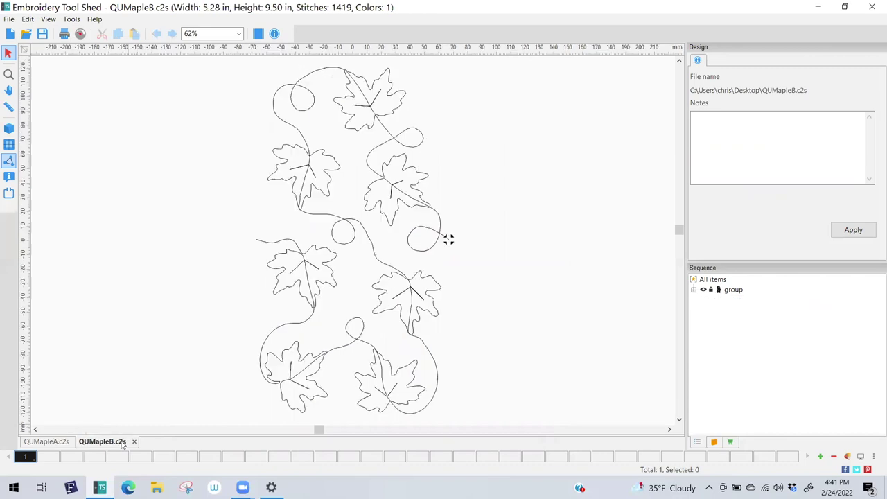
left_click(721, 292)
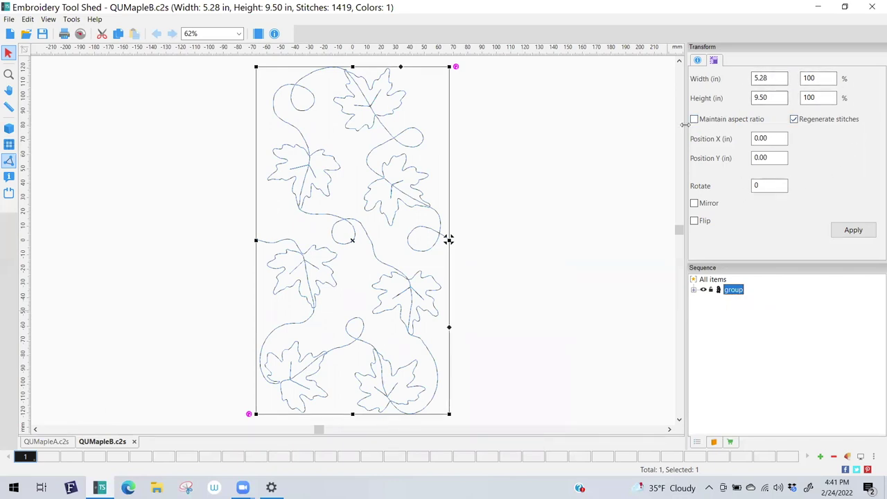
left_click(728, 130)
left_click(762, 78)
left_click_drag(760, 78, 770, 77)
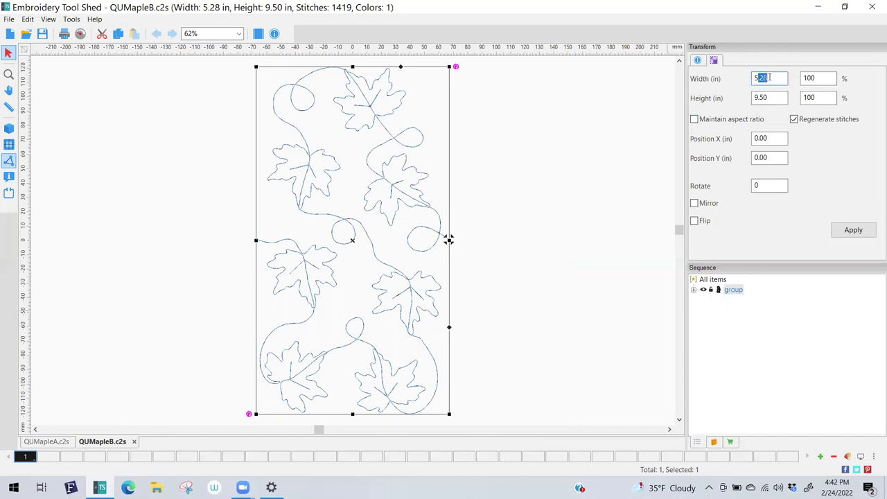
type("31")
left_click(854, 231)
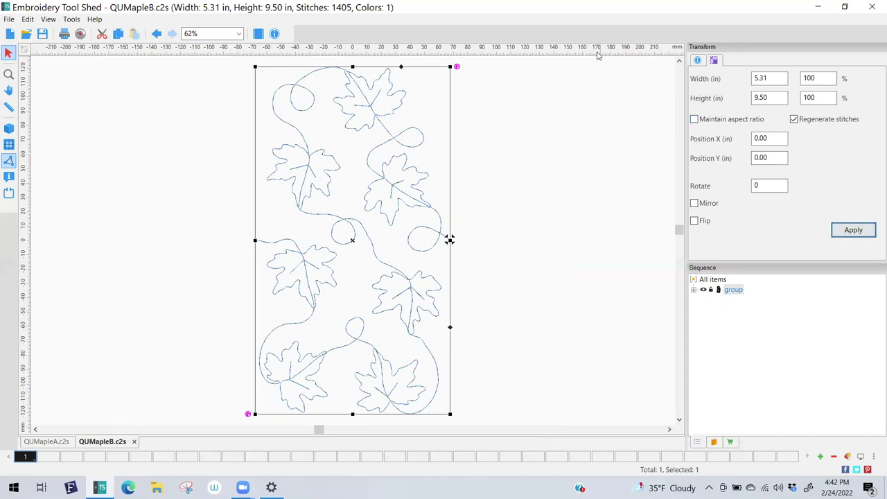
right_click(600, 53)
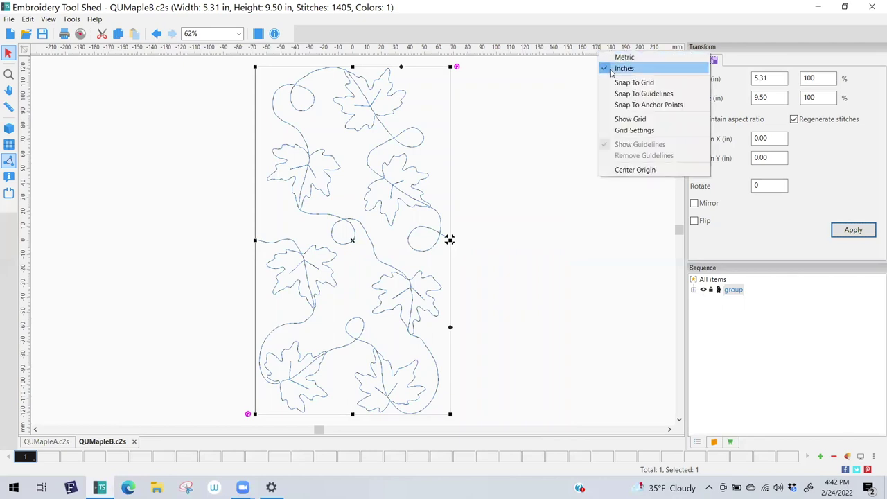
left_click(611, 72)
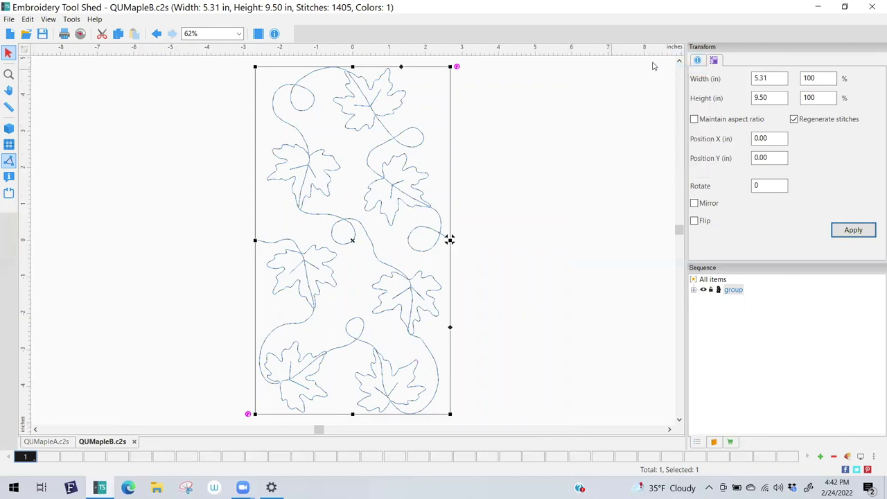
Save the resized design to the Desktop as QUMapleB.pes in Baby Lock/Brother/Bernina (PES v9) format.
left_click(9, 21)
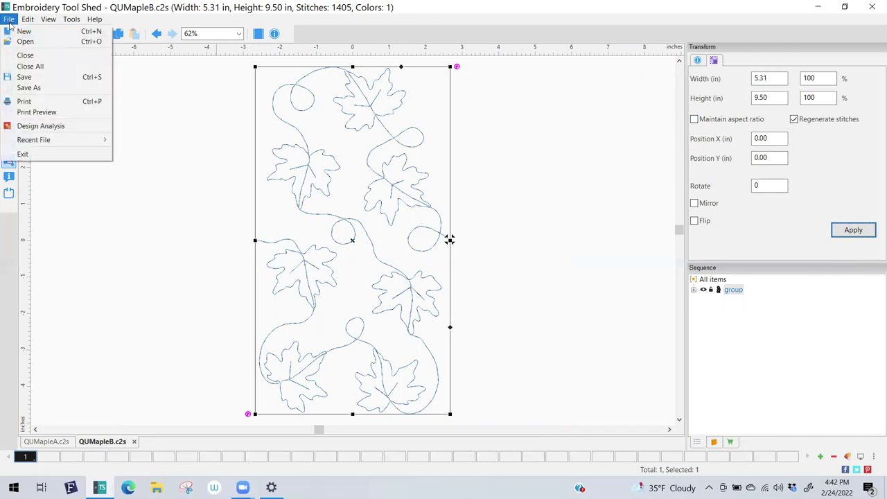
left_click(29, 88)
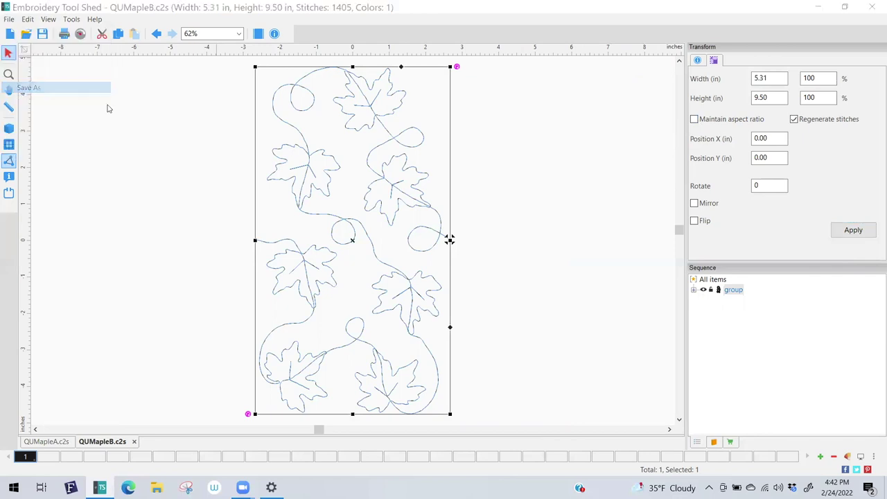
left_click(170, 141)
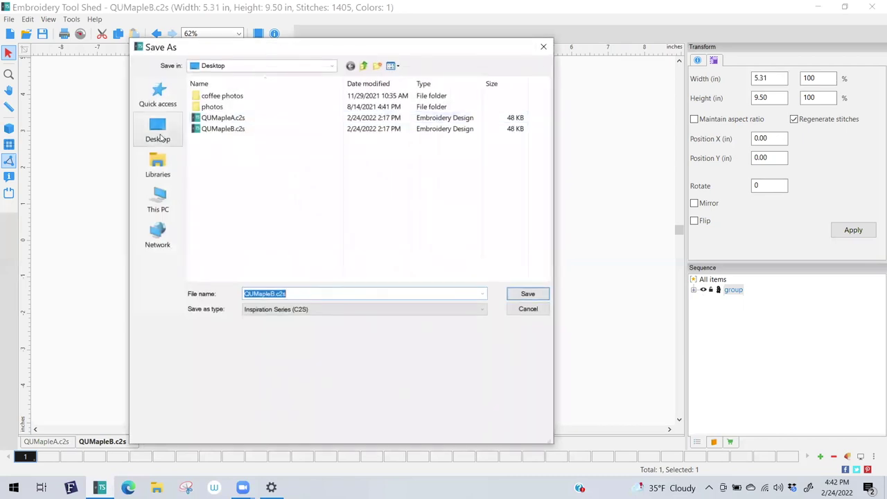
left_click(271, 312)
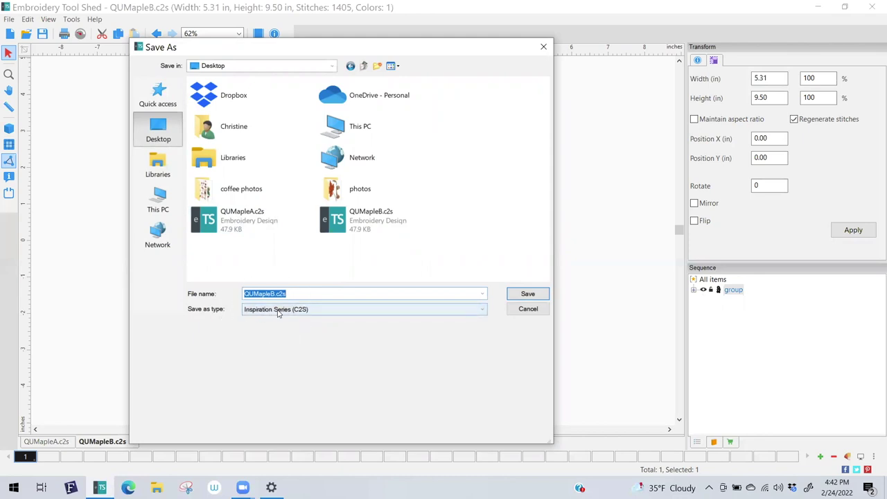
left_click(278, 314)
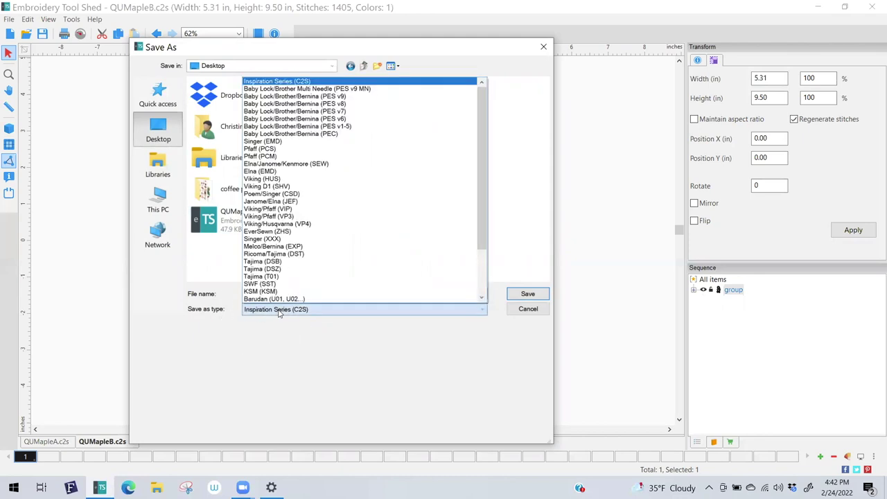
left_click(325, 100)
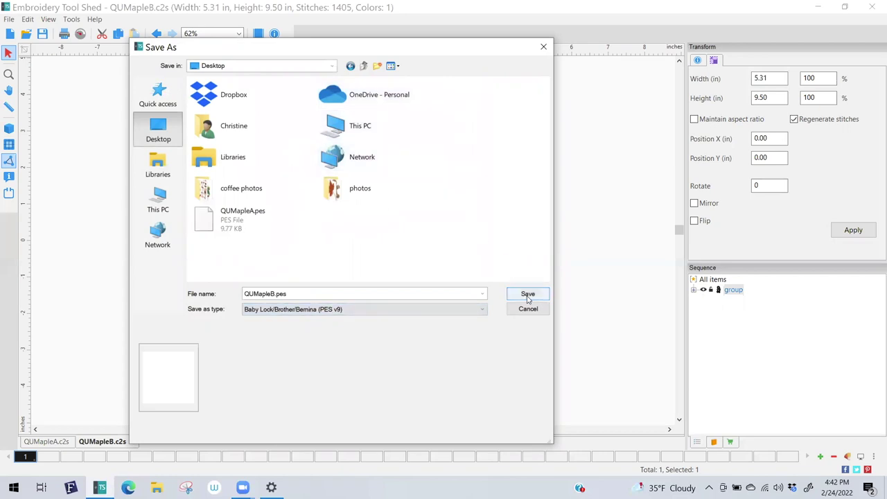
left_click(527, 294)
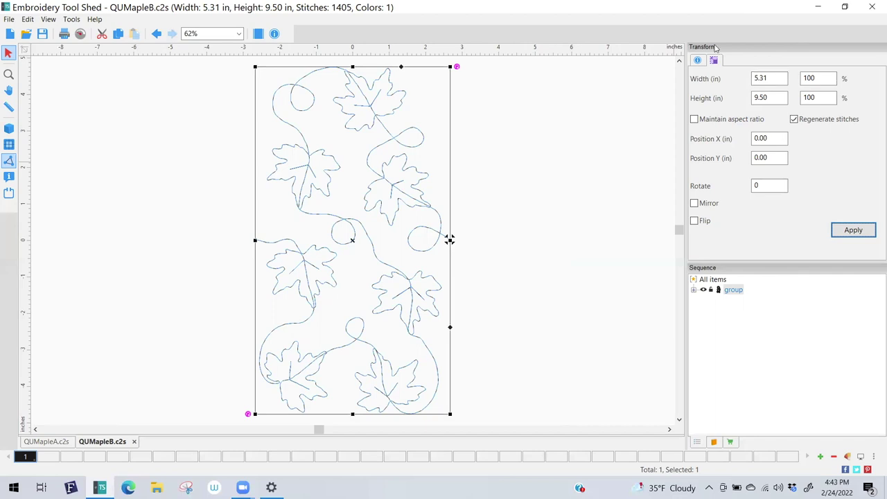
Move the two saved PES files side by side on the desktop, then return to Embroidery Tool Shed and deselect the design.
key("super+d")
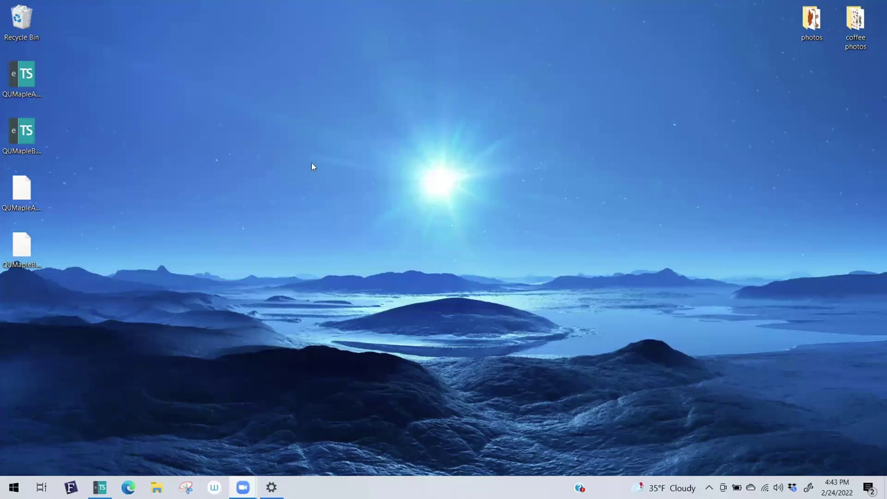
left_click_drag(21, 188, 107, 181)
left_click_drag(28, 249, 154, 193)
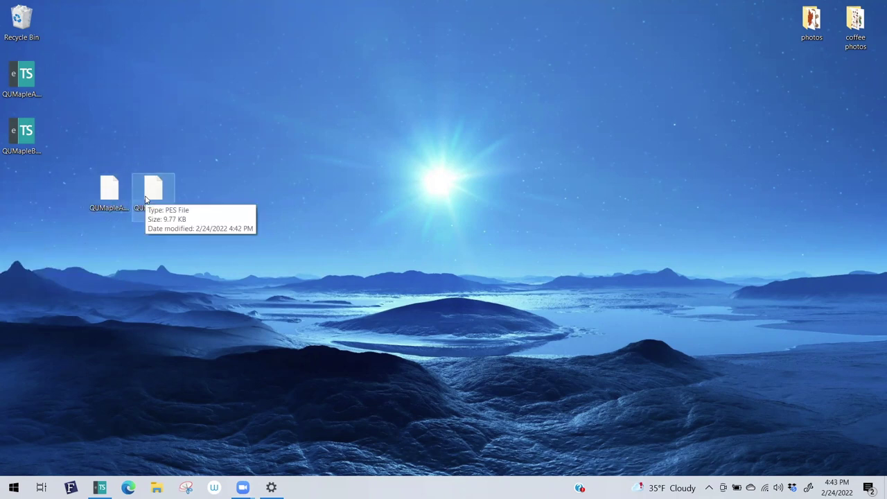
left_click(99, 488)
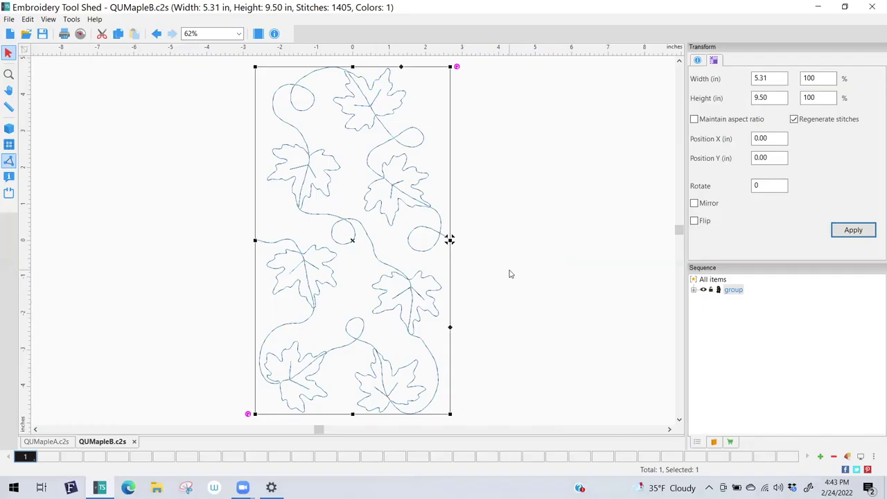
left_click(509, 274)
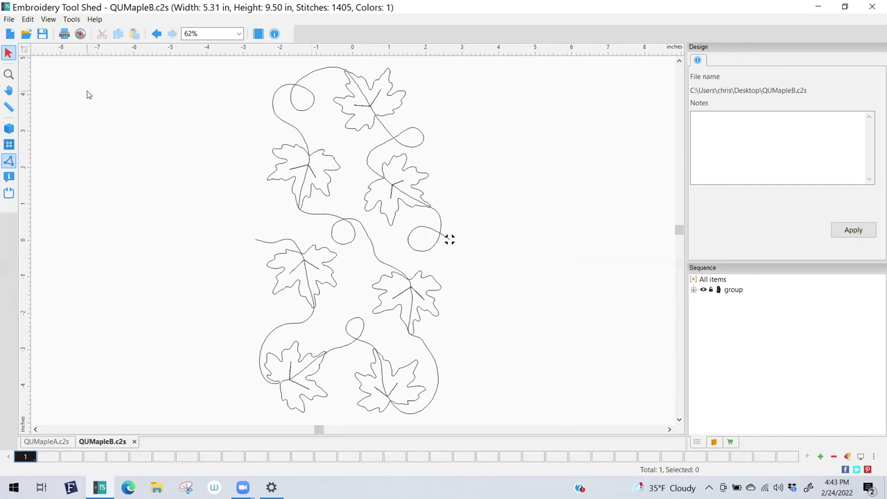
Play the stitch simulation of QUMapleB from the first stitch and advance it to the last one.
left_click(81, 41)
left_click(81, 34)
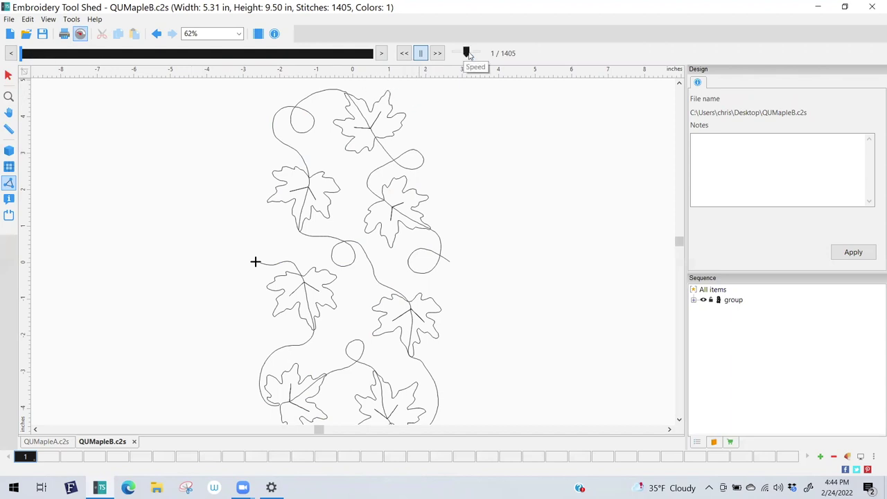
mouse_move(467, 54)
left_mouse_down()
mouse_move(447, 54)
mouse_move(479, 57)
mouse_move(472, 58)
left_mouse_up()
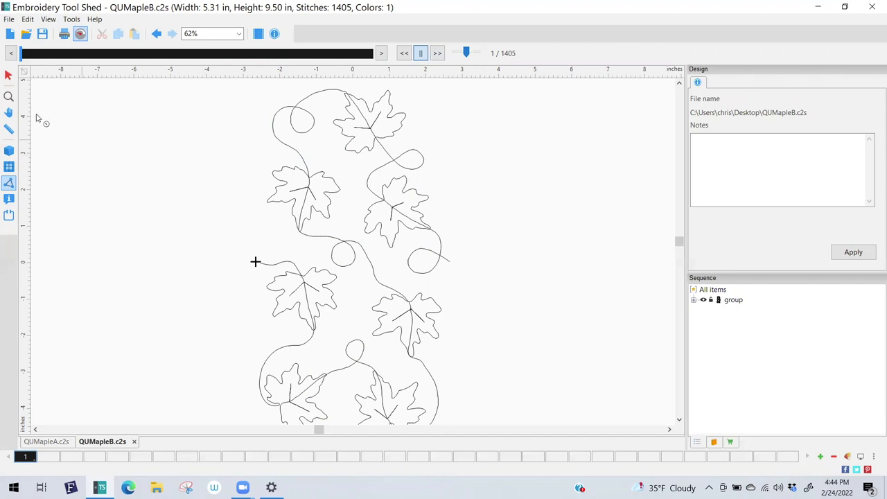
left_click(5, 99)
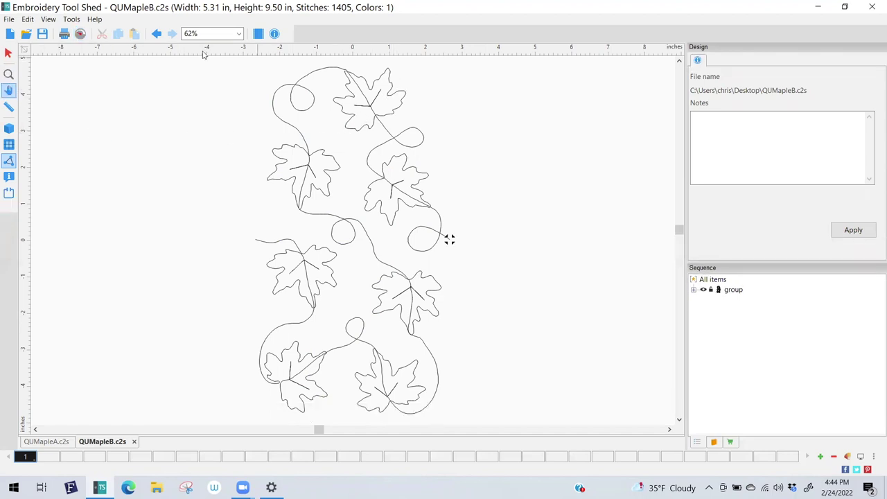
left_click(80, 33)
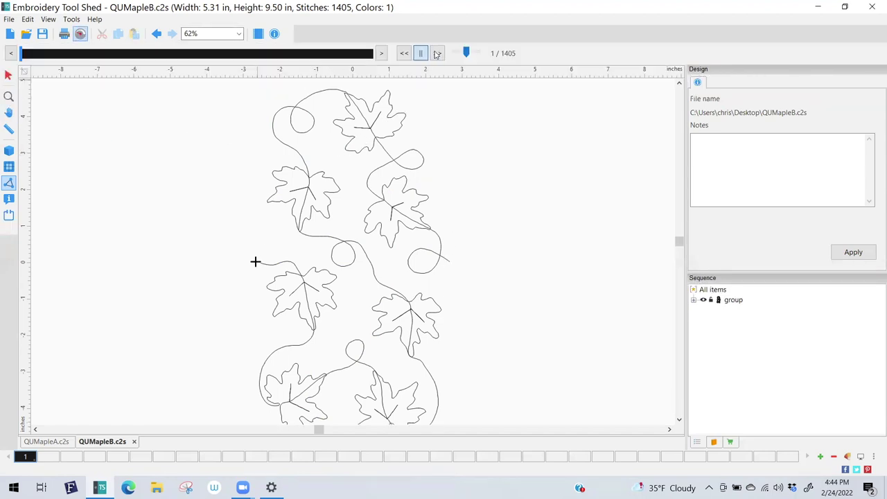
left_click(437, 54)
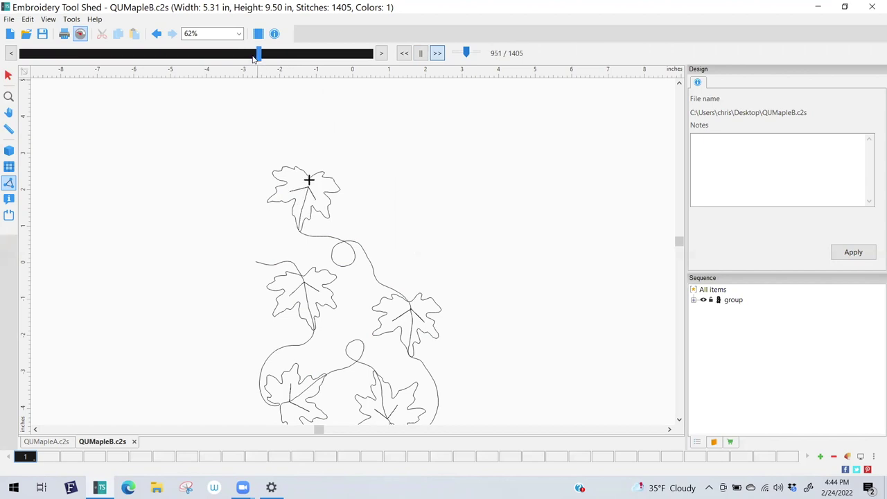
left_click_drag(276, 58, 372, 66)
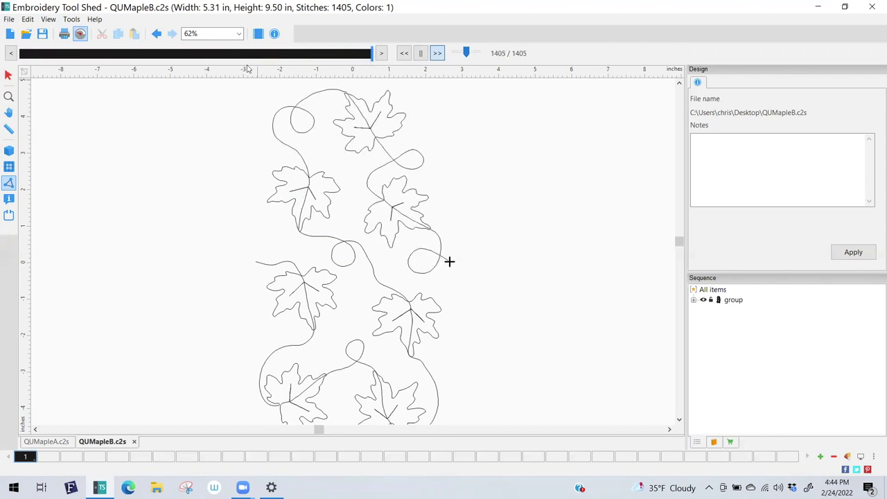
left_click_drag(247, 69, 217, 74)
Show QUMapleB in 3D view and examine the stitching of the small loop near its centre up close.
left_click(9, 151)
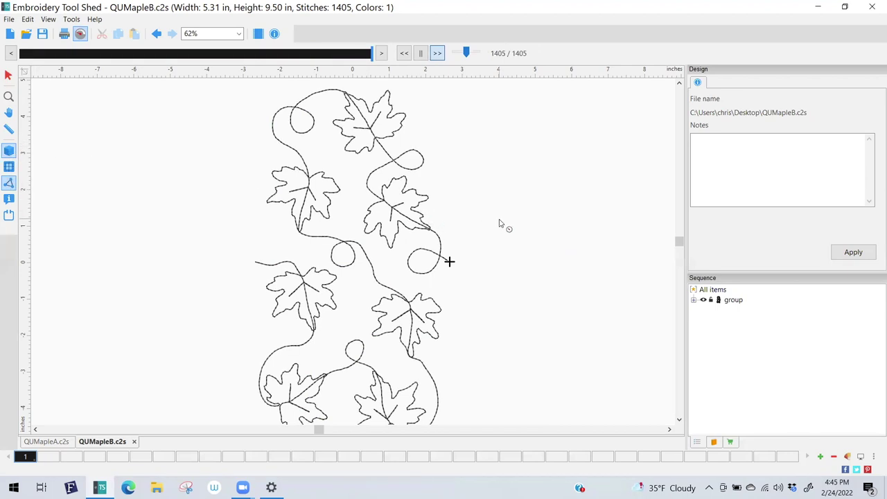
left_click(8, 96)
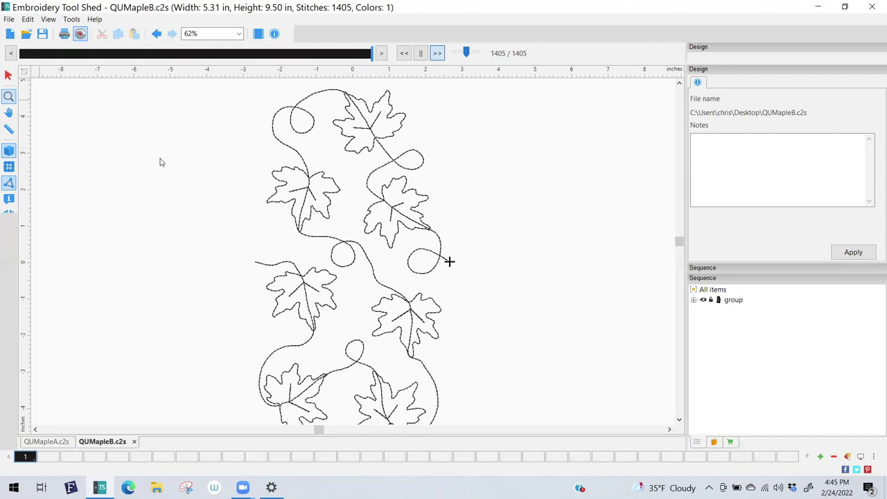
left_click_drag(240, 165, 480, 312)
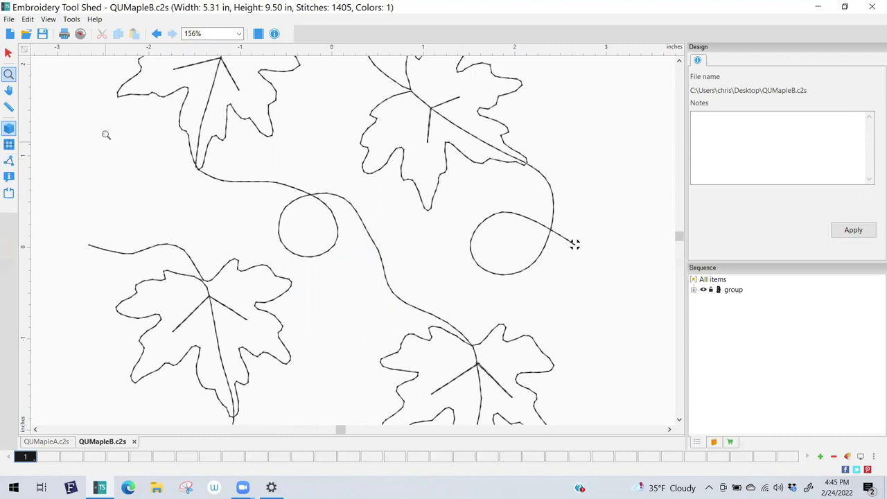
left_click(8, 75)
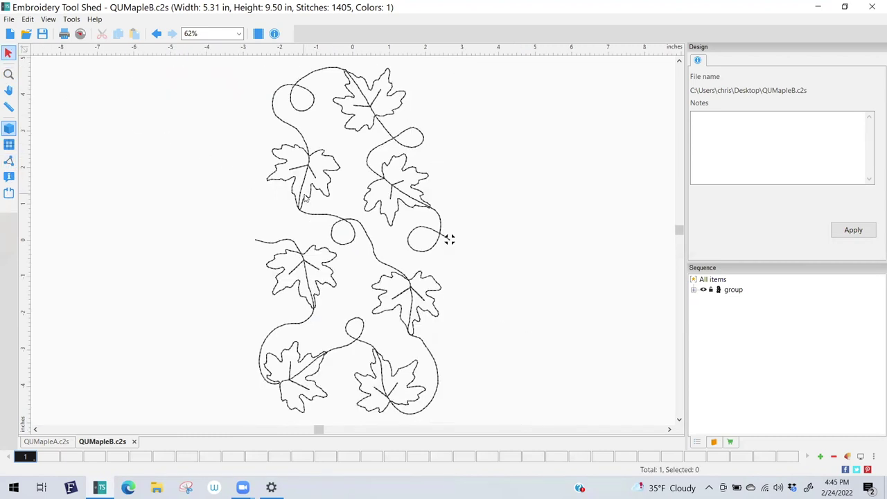
left_click(8, 75)
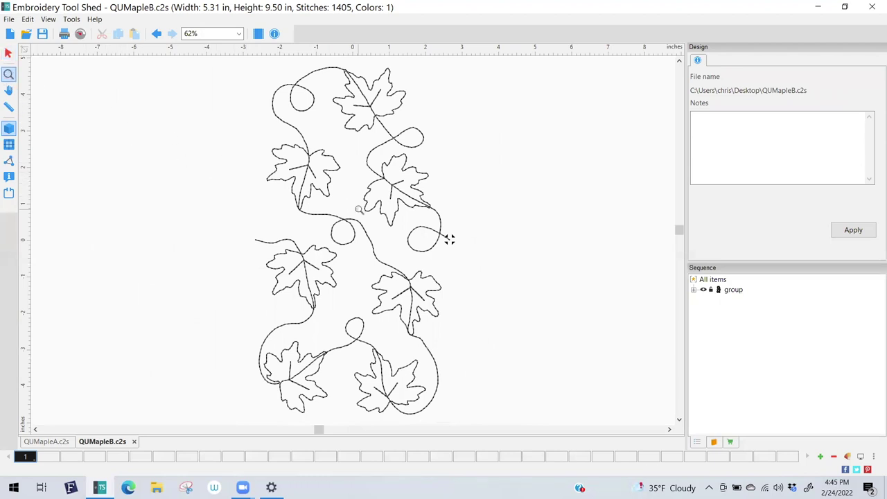
left_click_drag(307, 207, 386, 257)
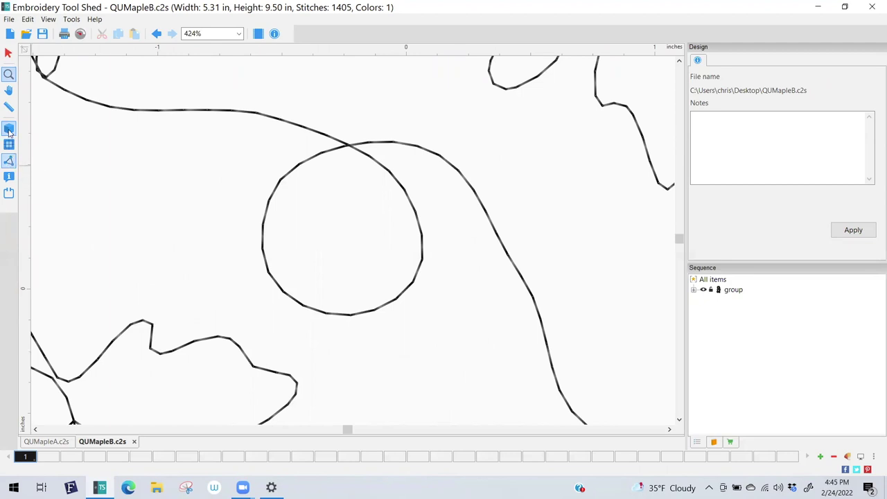
Compare the central loop in flat and 3D view, with its stitch points shown and hidden.
left_click(9, 129)
left_click(8, 164)
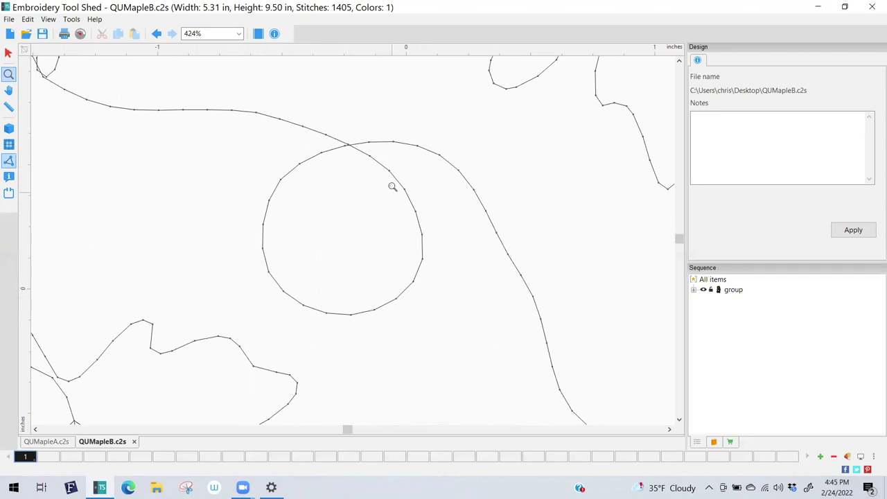
left_click(222, 163)
left_click(223, 163)
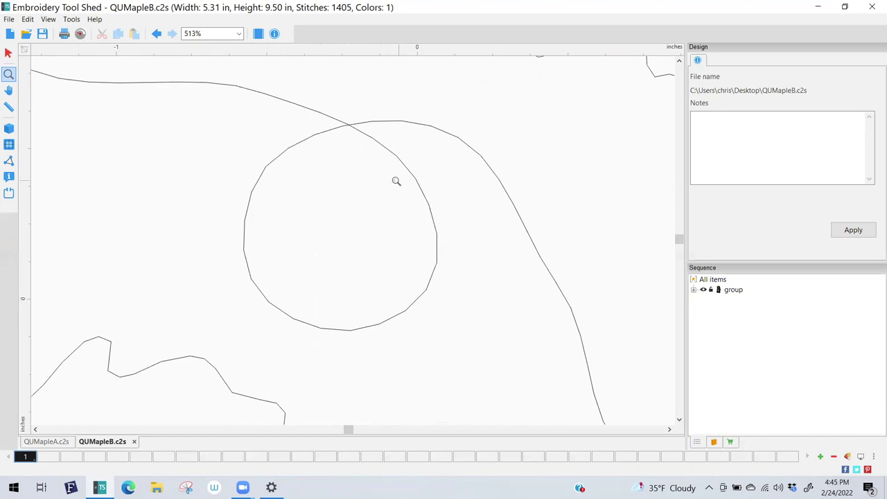
left_click(9, 128)
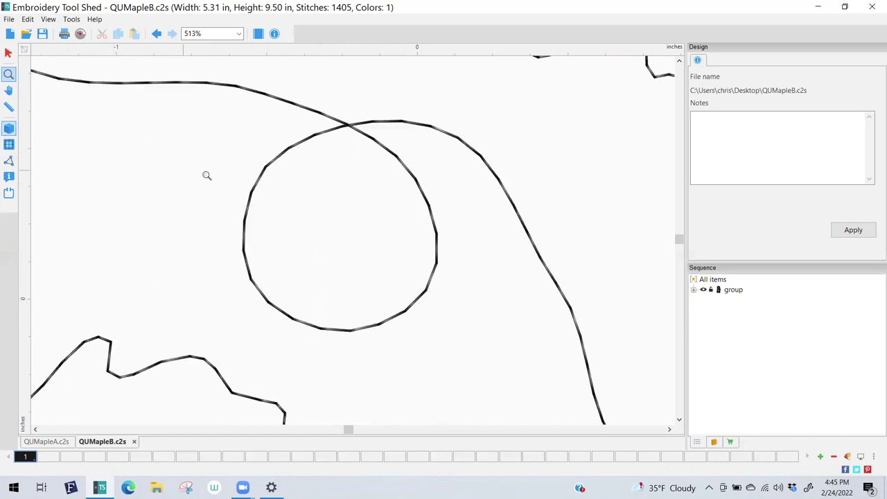
left_click(9, 128)
Measure the distance across the central loop from side to side, and return to the full design.
left_click(9, 106)
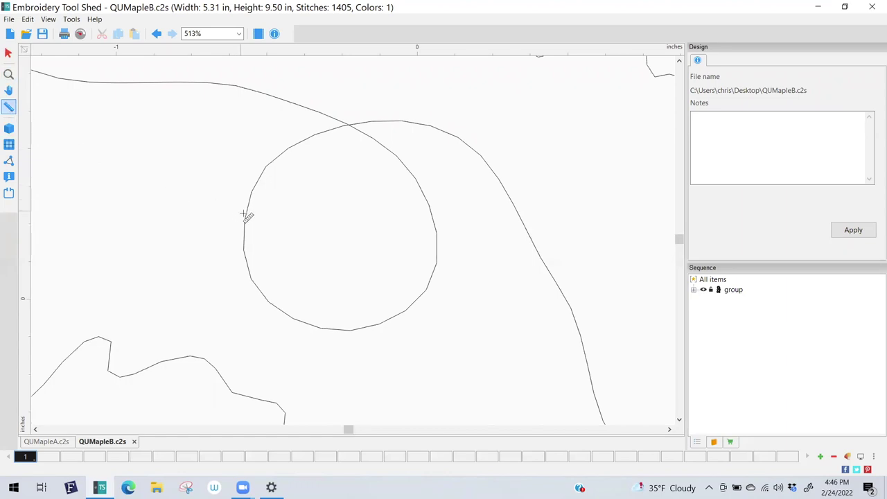
left_click_drag(245, 215, 438, 245)
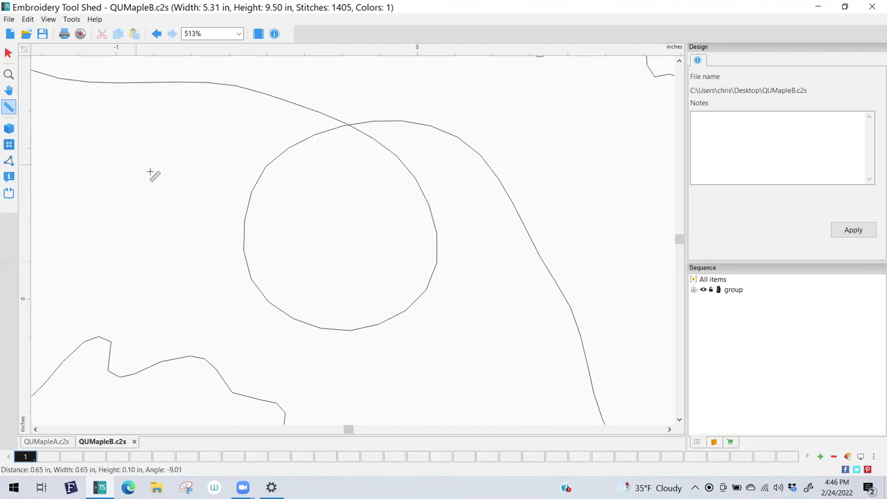
left_click_drag(244, 220, 436, 229)
left_click(9, 53)
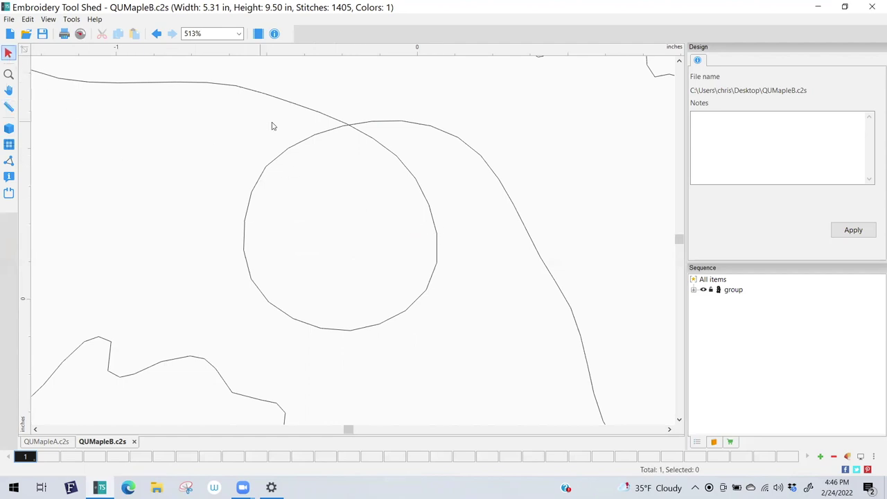
double_click(8, 75)
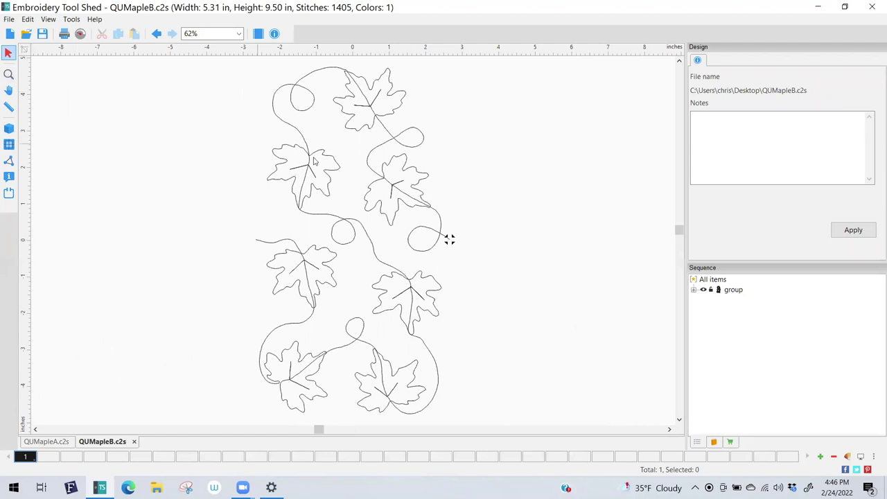